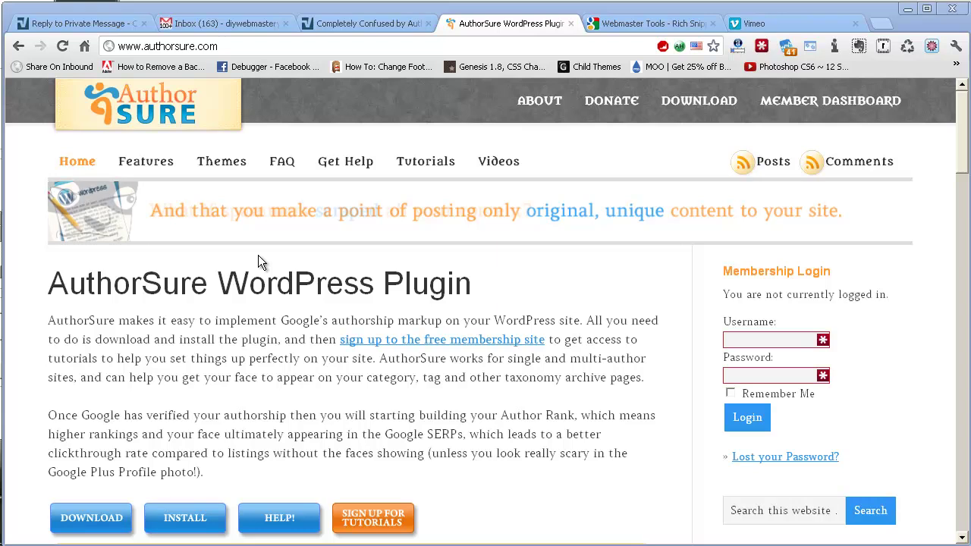
Step: Open the personal Google+ profile from Gmail's top bar
click(237, 23)
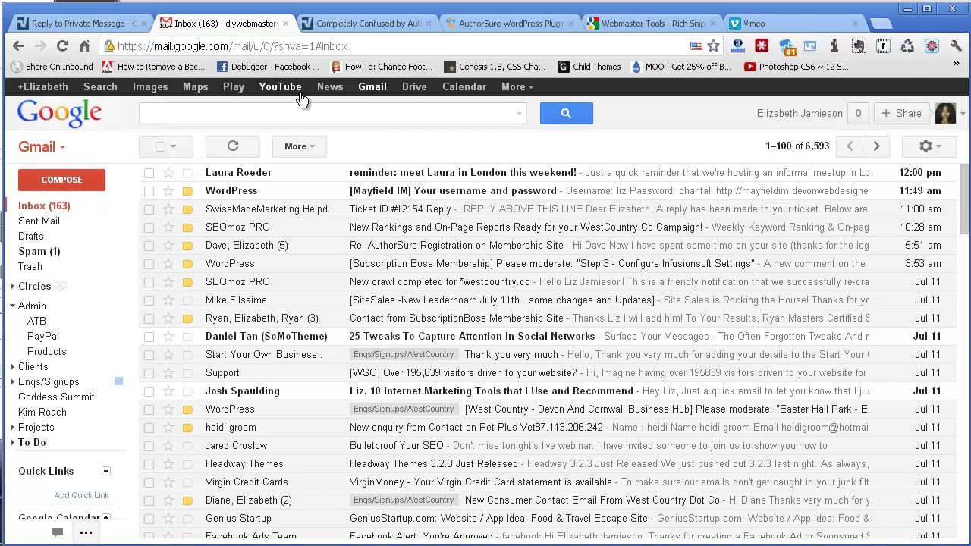
click(43, 86)
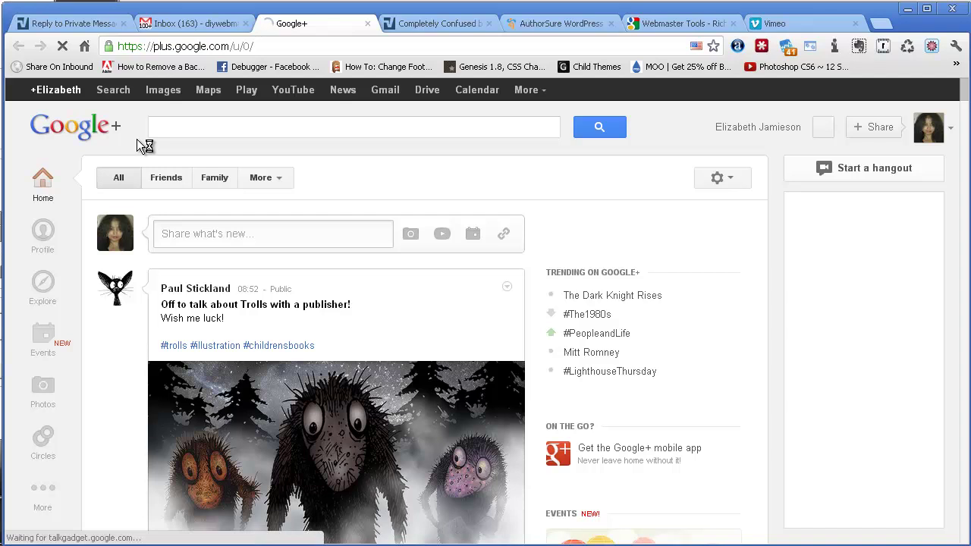
click(43, 238)
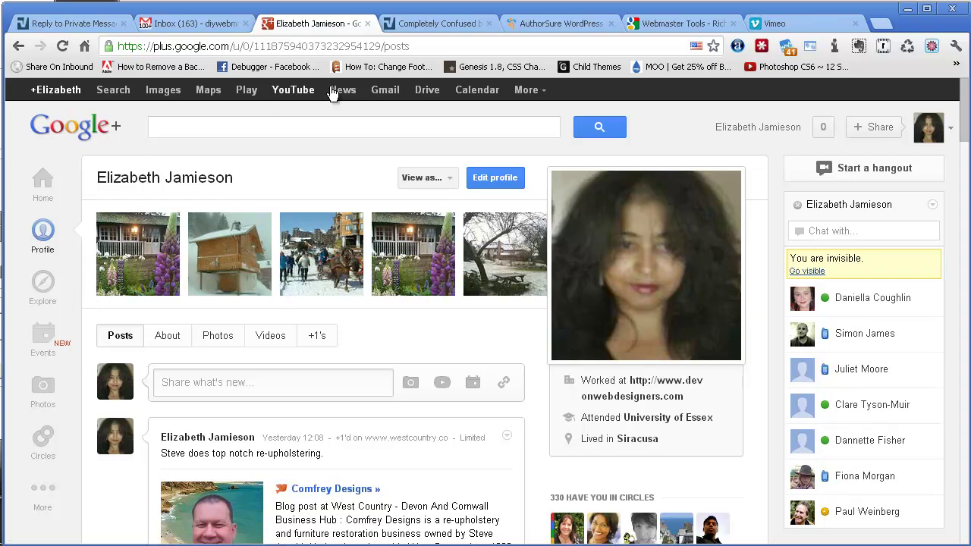
Step: Copy the profile's posts URL into Notepad after the label 'Personal :'
drag(418, 46, 99, 57)
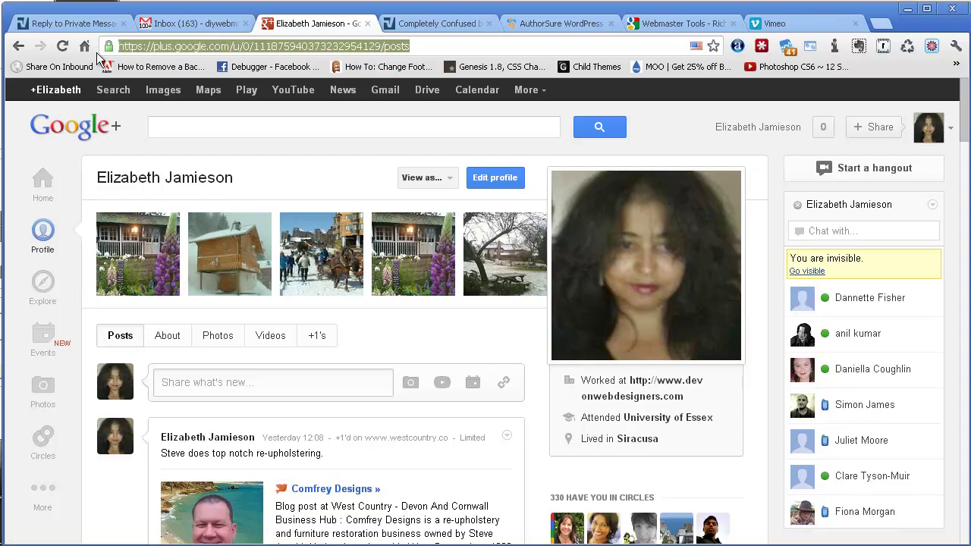
right_click(228, 46)
click(252, 80)
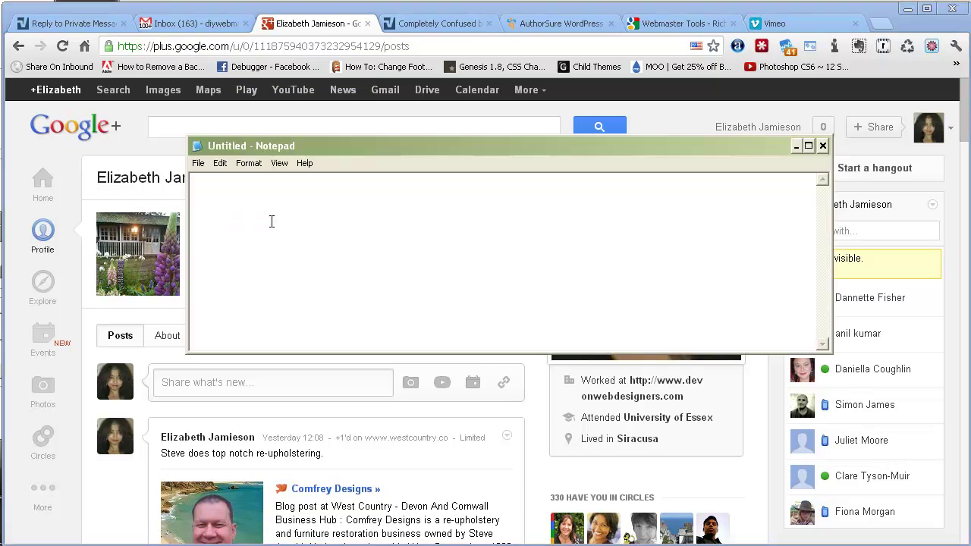
text(Personal :)
key(ctrl+v)
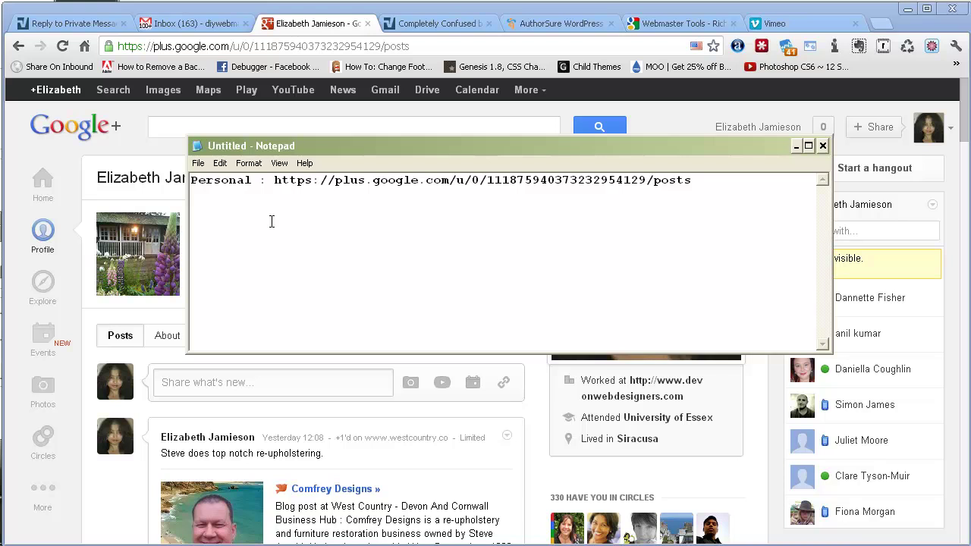
drag(513, 152, 169, 542)
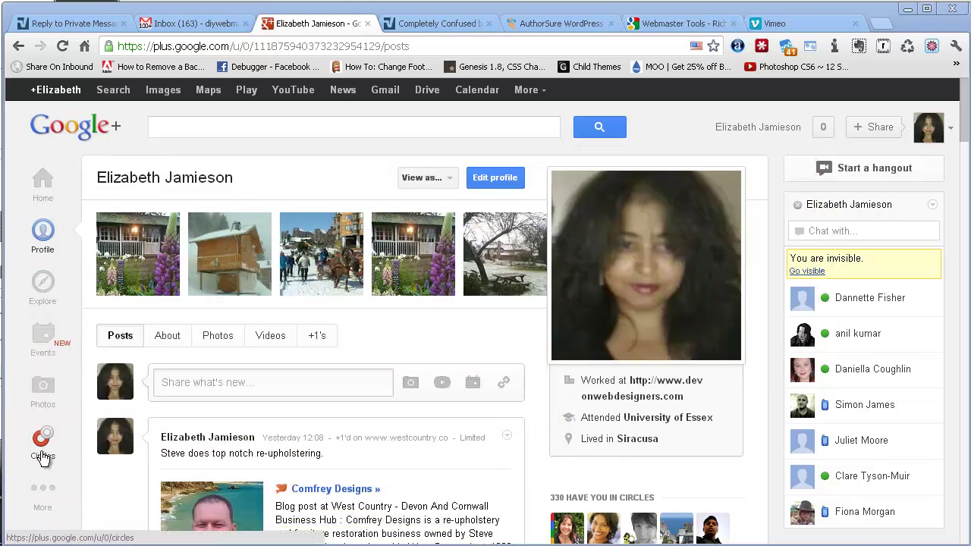
Step: Switch to acting as the West Country Google+ page from the Pages list
mouse_move(39, 499)
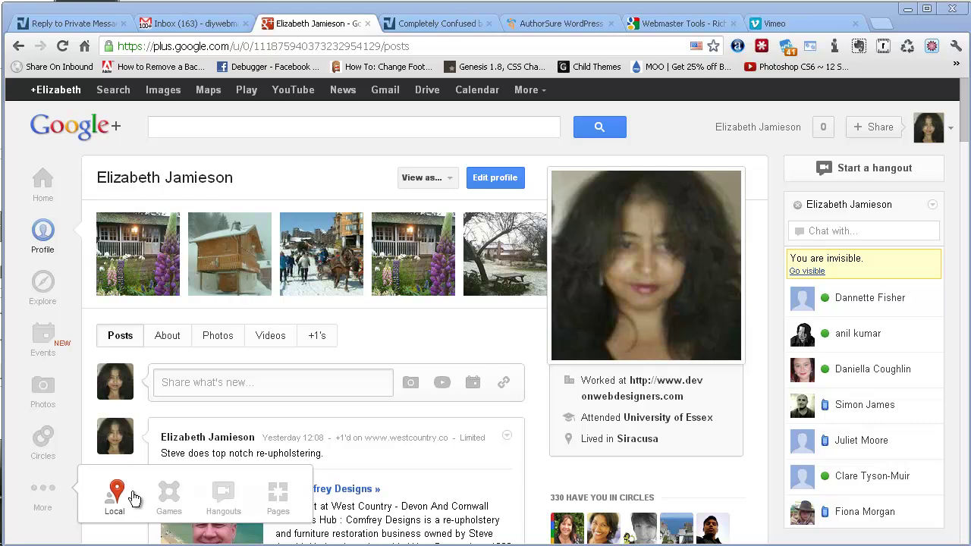
click(275, 497)
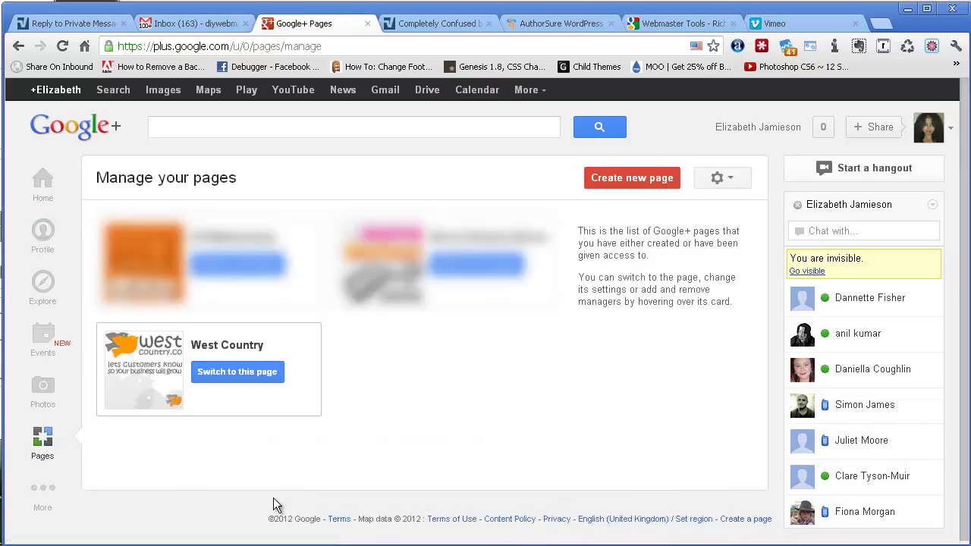
mouse_move(129, 385)
mouse_move(114, 370)
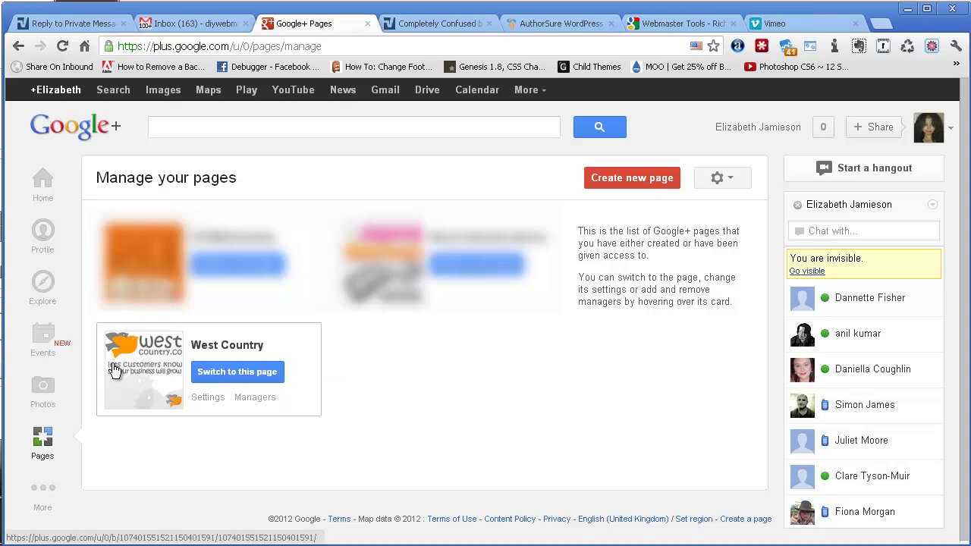
click(213, 371)
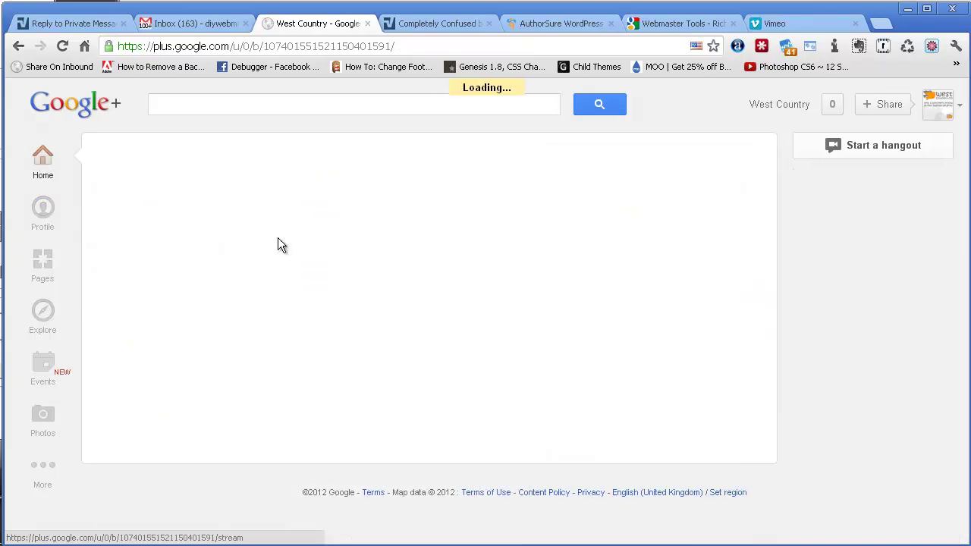
Step: Copy the West Country page URL into Notepad on a new line after 'Page :'
drag(408, 45, 99, 42)
right_click(181, 46)
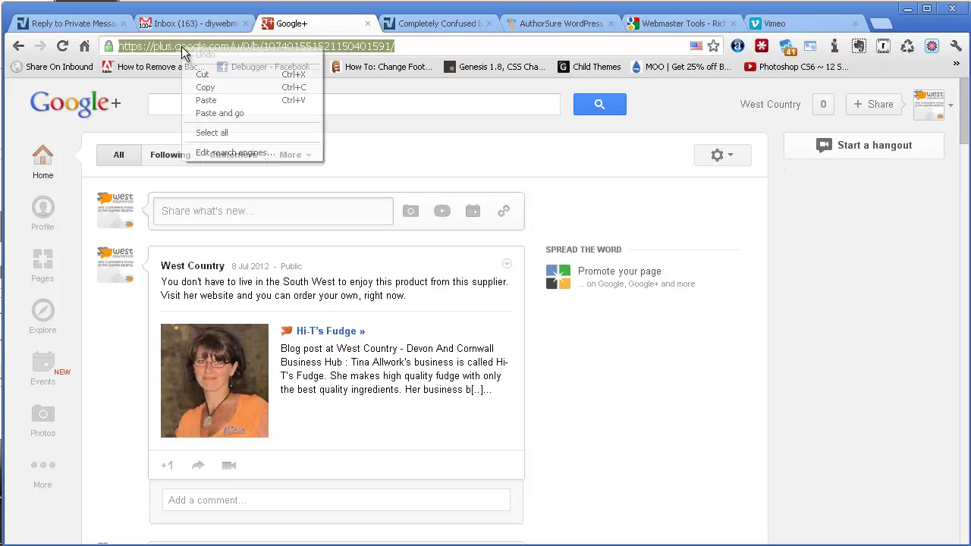
click(209, 82)
click(132, 545)
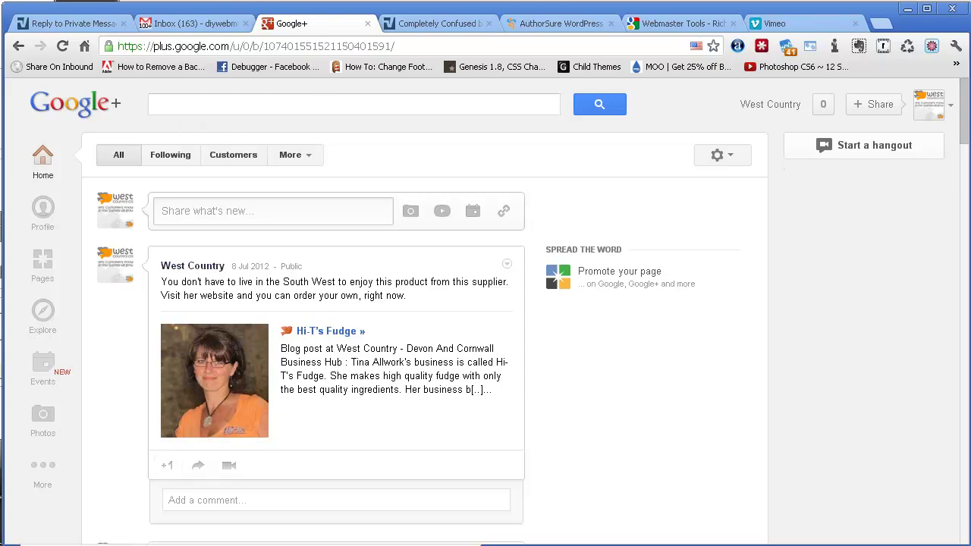
drag(368, 208, 382, 188)
key(Return)
key(Return)
text(Page :)
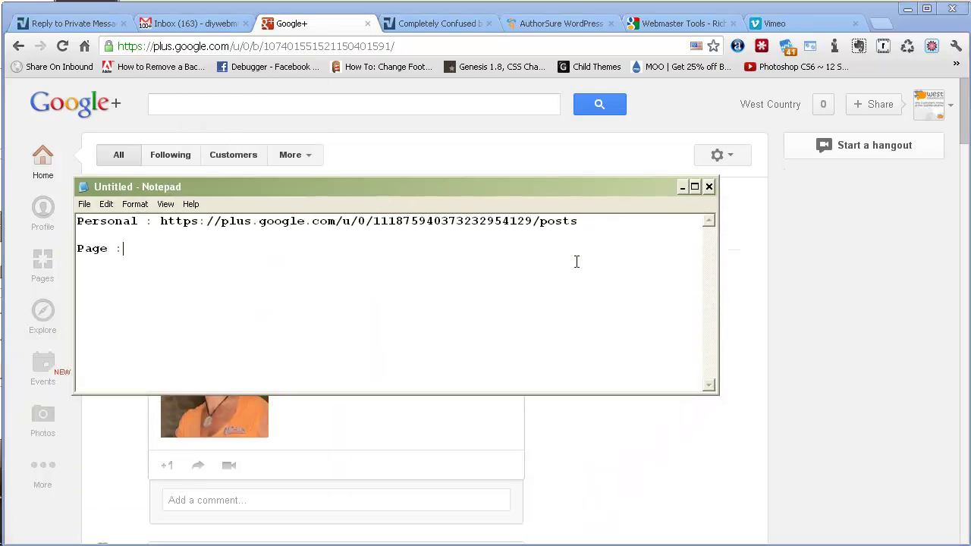
key(ctrl+v)
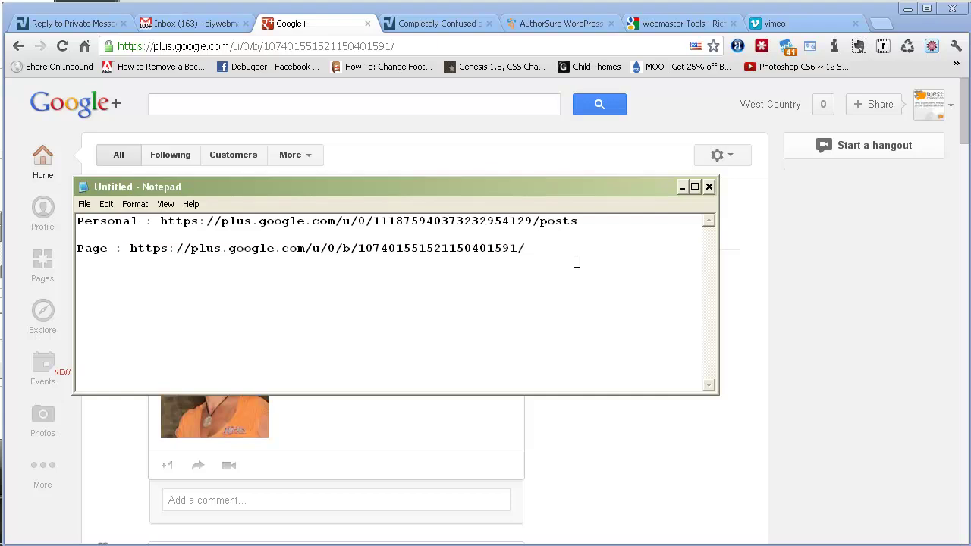
key(alt+Tab)
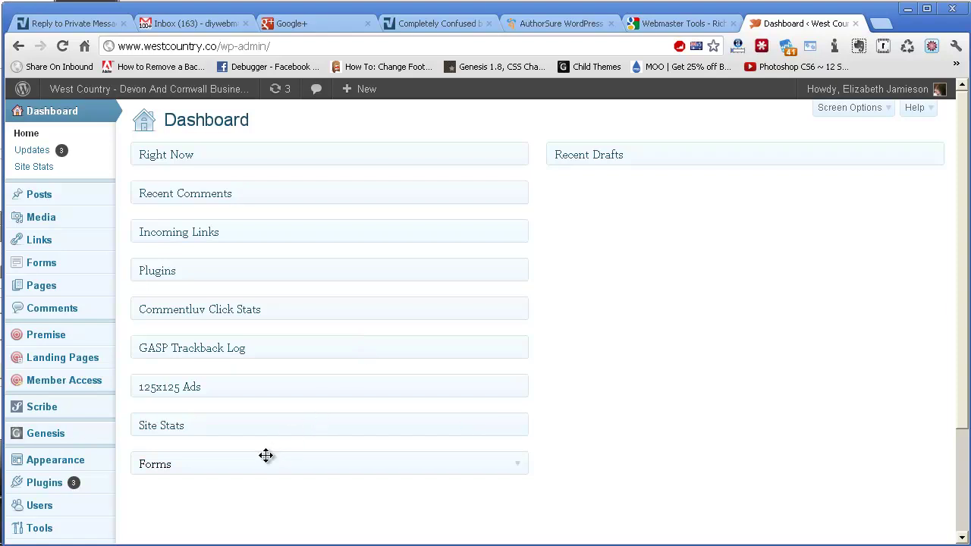
Step: Open AuthorSure from the Settings menu in the WordPress admin
scroll(265, 455, down, 2)
mouse_move(47, 436)
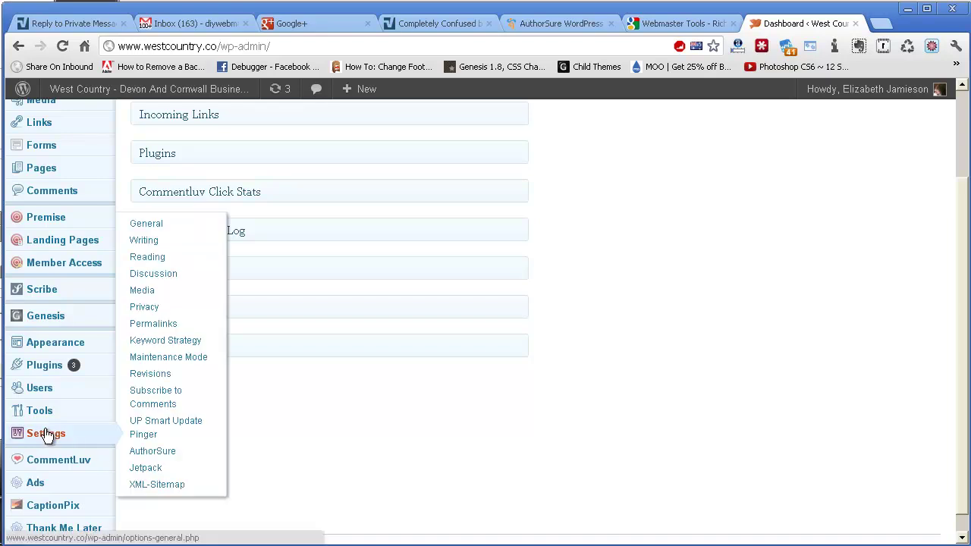
click(171, 457)
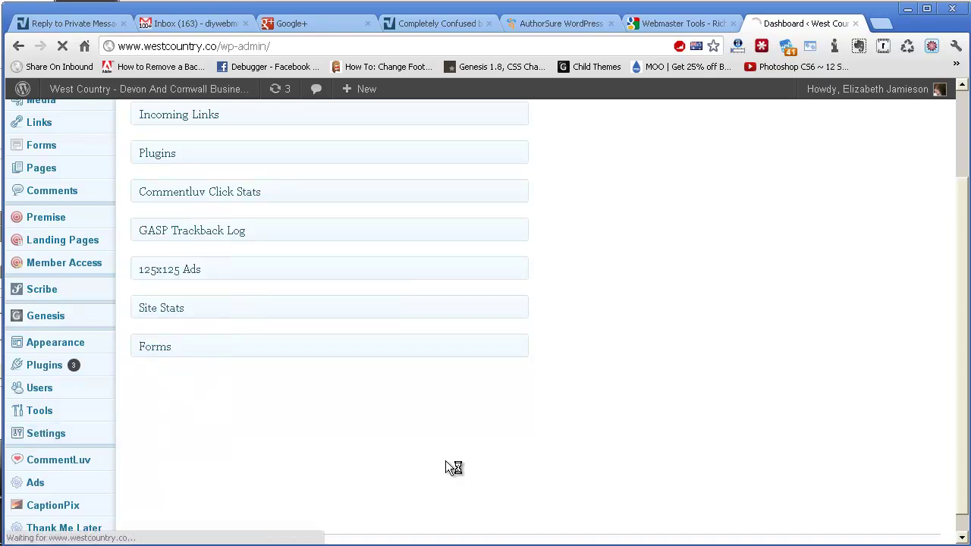
Step: Check the AuthorSure Home Page Google Page ID against the numeric ID on Notepad's Page line
scroll(892, 180, down, 4)
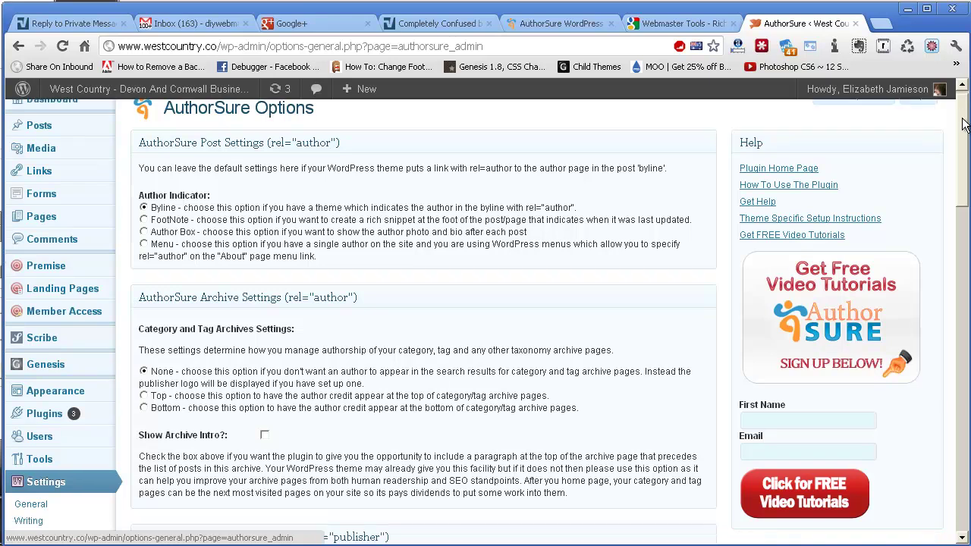
scroll(892, 180, down, 1)
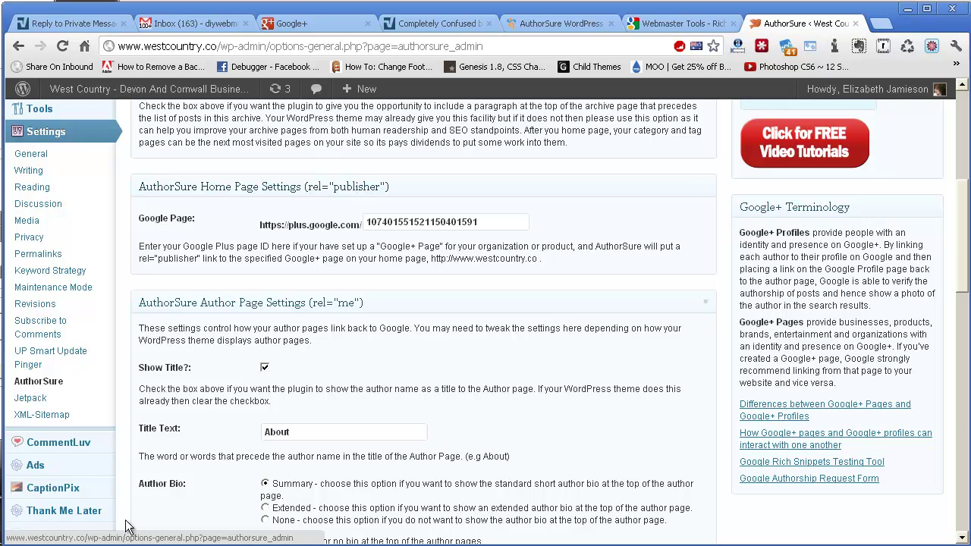
key(alt+Tab)
drag(517, 395, 673, 278)
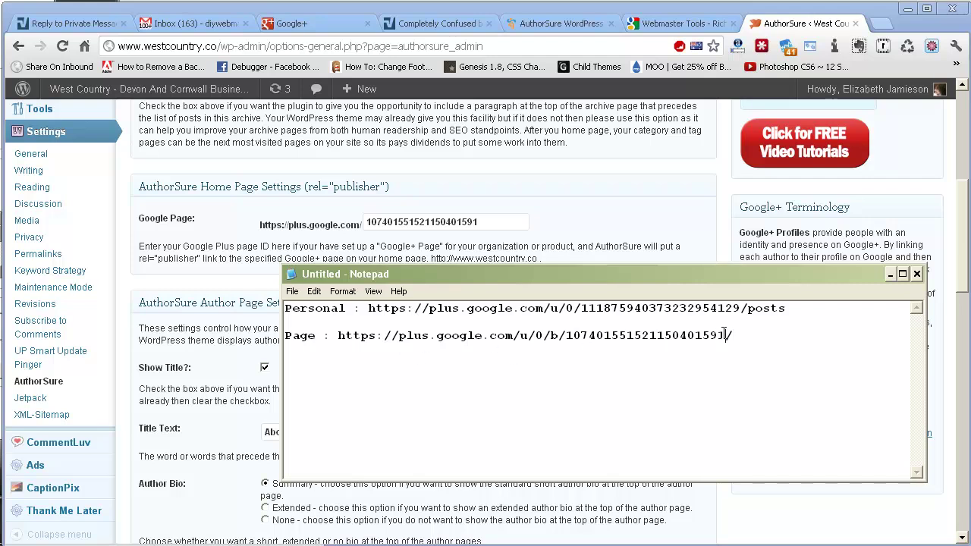
drag(724, 335, 565, 335)
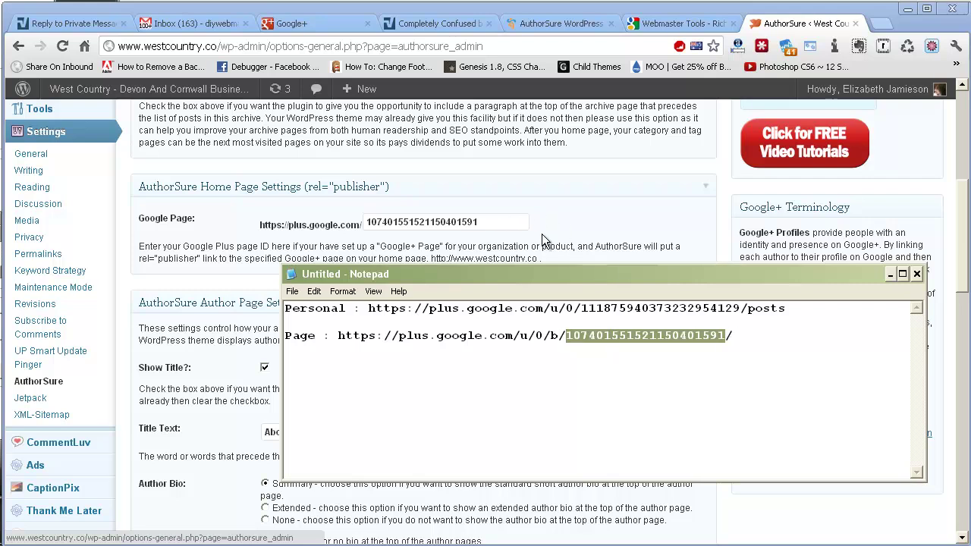
drag(824, 282, 653, 542)
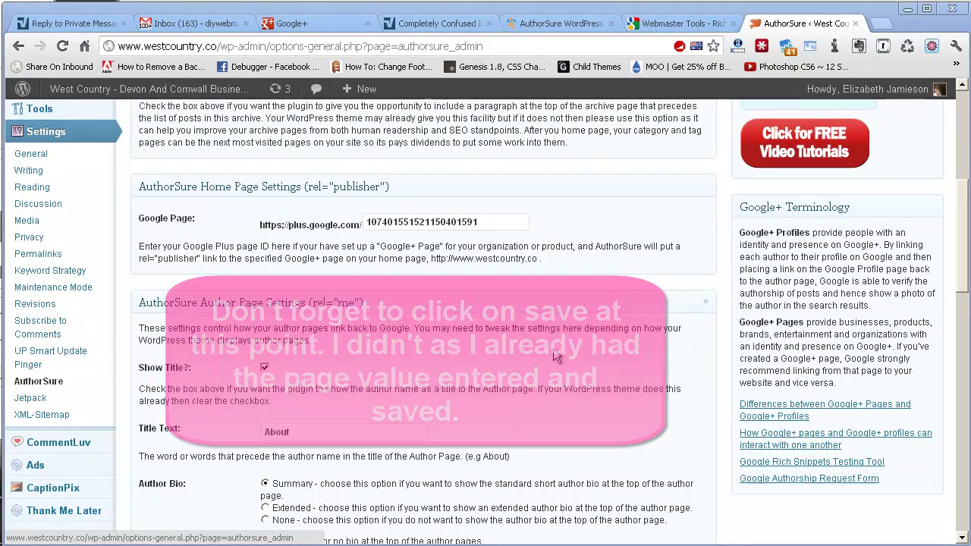
drag(960, 230, 959, 226)
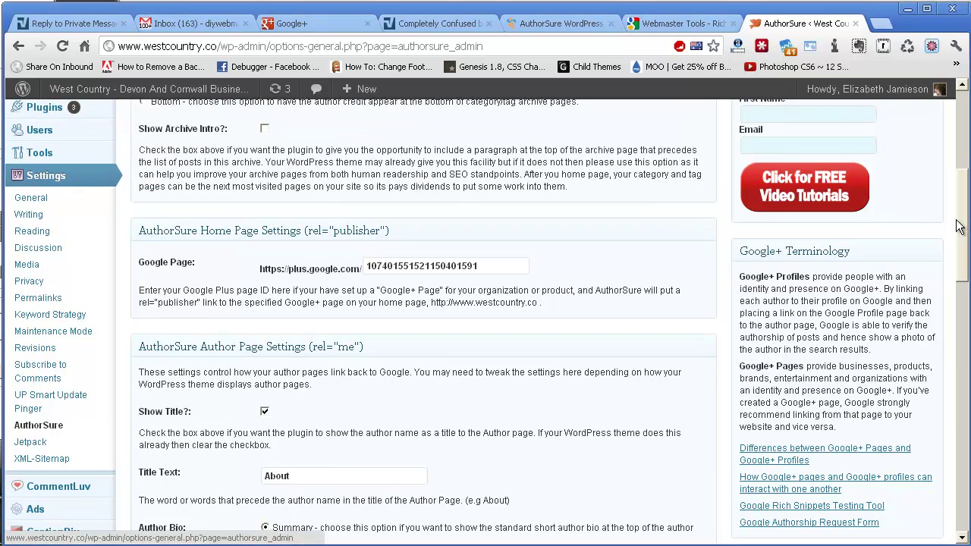
Step: Open Your Profile under Users and select the Google Plus Profile URL field's address
scroll(960, 226, up, 3)
mouse_move(45, 359)
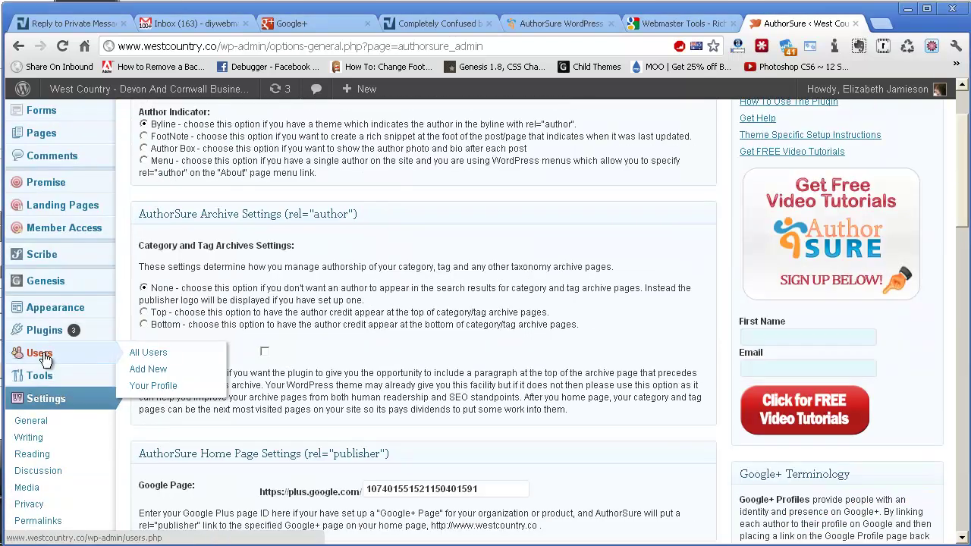
click(154, 386)
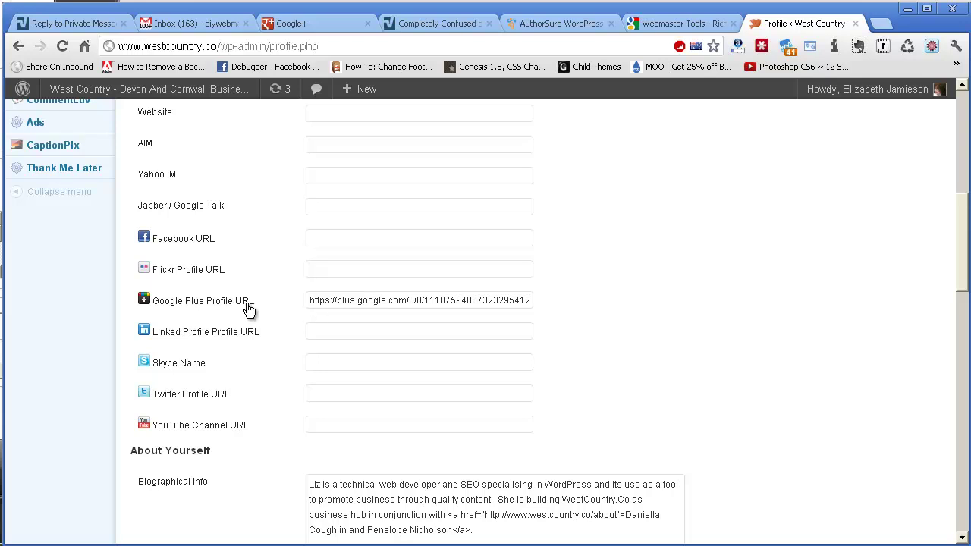
drag(308, 301, 607, 295)
Step: Select the Personal Google+ address in Notepad up to its numeric ID, leaving off /posts
click(483, 321)
key(alt+Tab)
drag(523, 292, 461, 60)
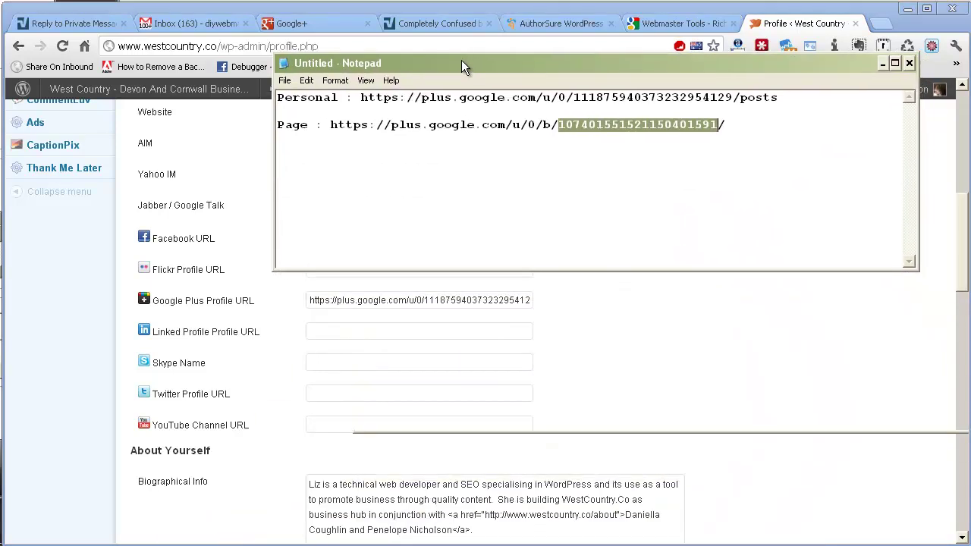
click(397, 190)
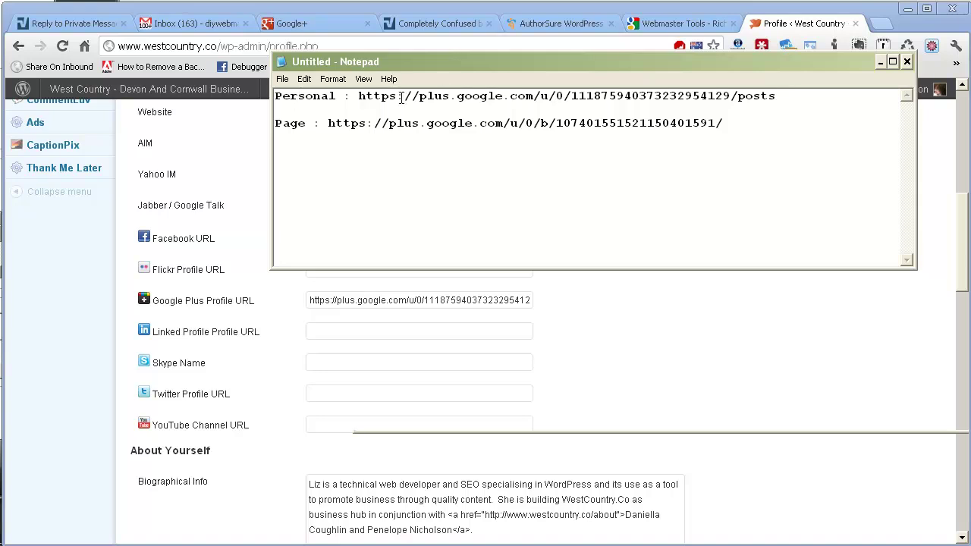
drag(358, 96, 421, 96)
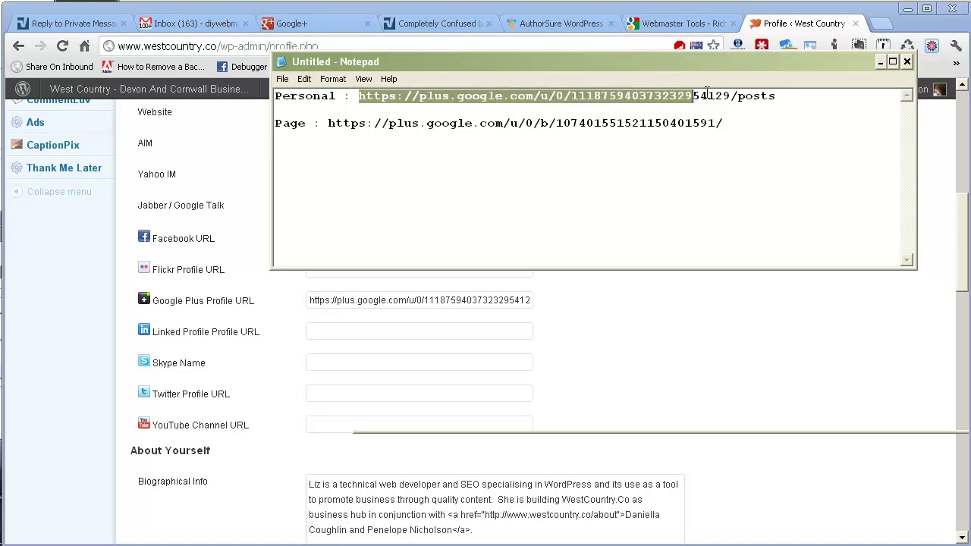
drag(706, 93, 735, 97)
click(777, 114)
click(739, 102)
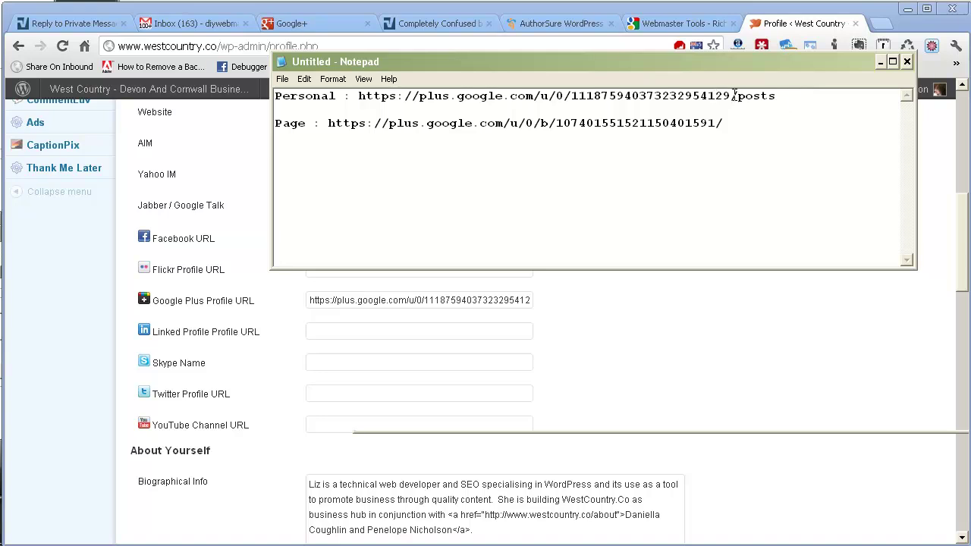
drag(731, 96, 358, 96)
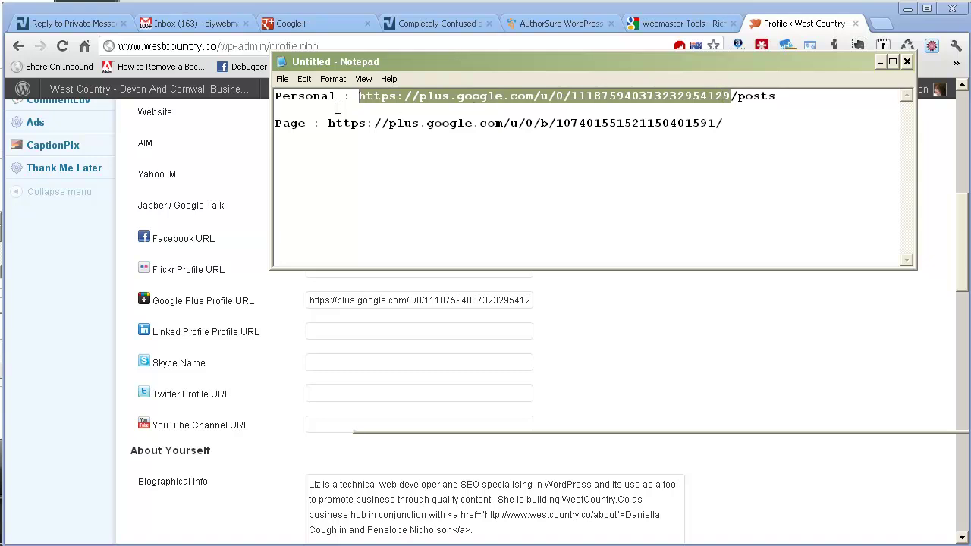
Step: Replace the Google Plus Profile URL with the personal address, then open westcountry.co in a new tab
click(326, 300)
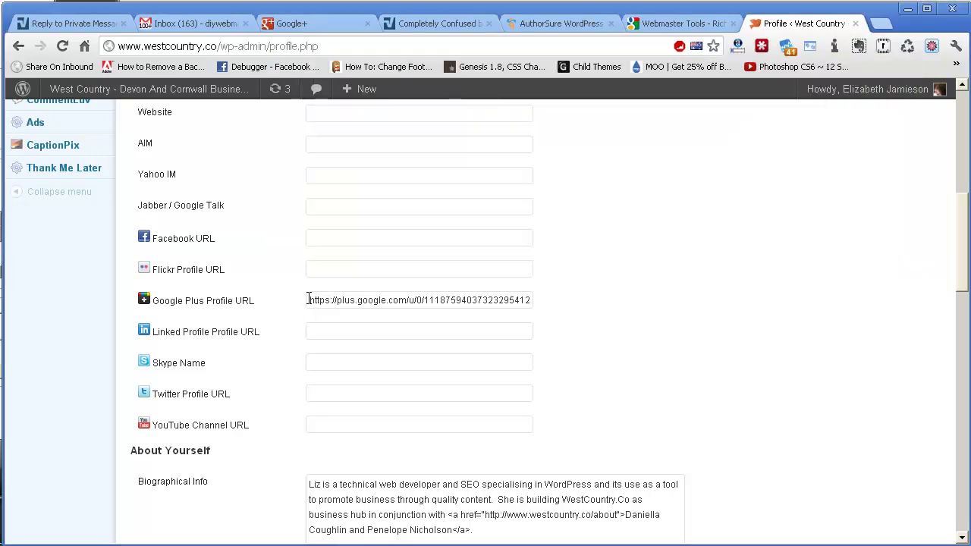
drag(308, 300, 606, 305)
click(594, 338)
drag(963, 268, 964, 508)
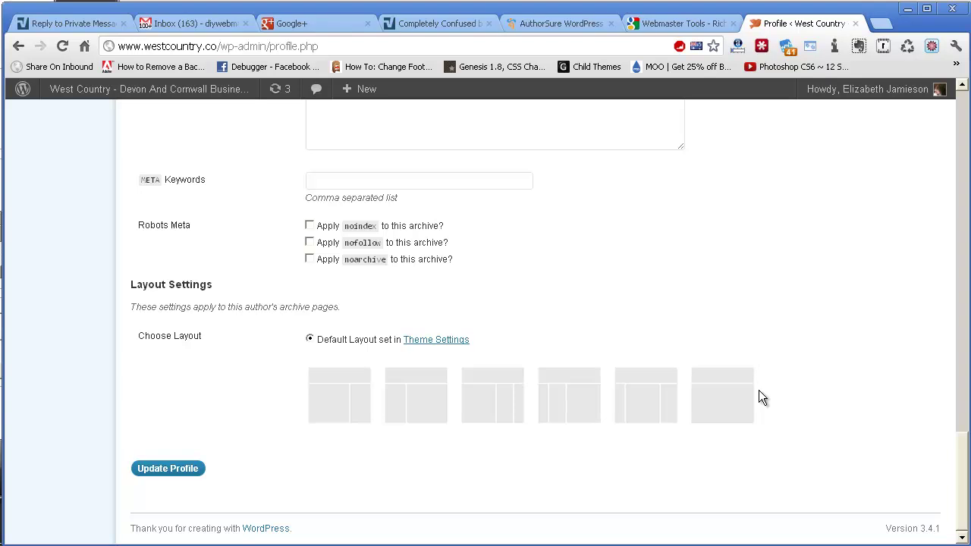
click(880, 24)
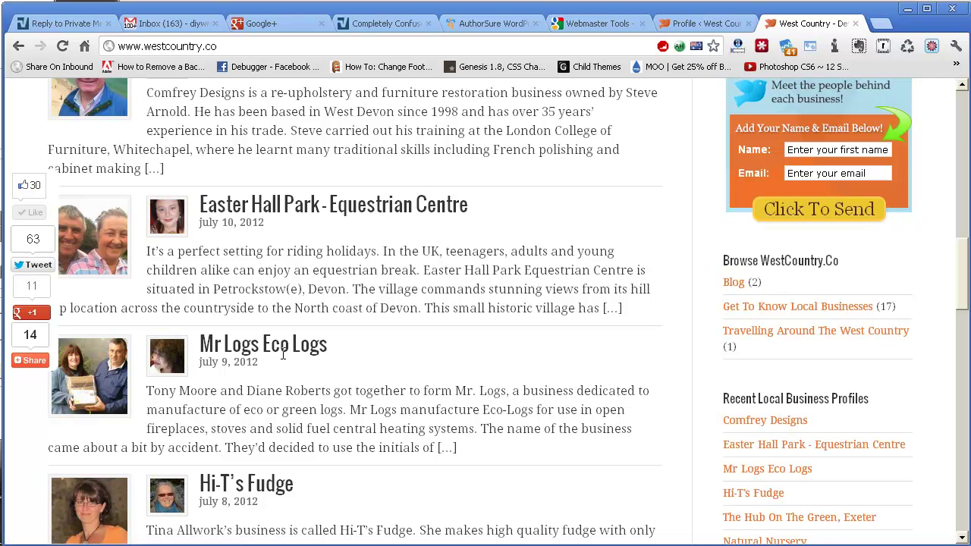
Step: Open the Mr Logs Eco Logs post, copy its address, and find the Rich Snippets Testing Tool
click(284, 347)
drag(353, 44, 111, 44)
key(ctrl+c)
click(879, 27)
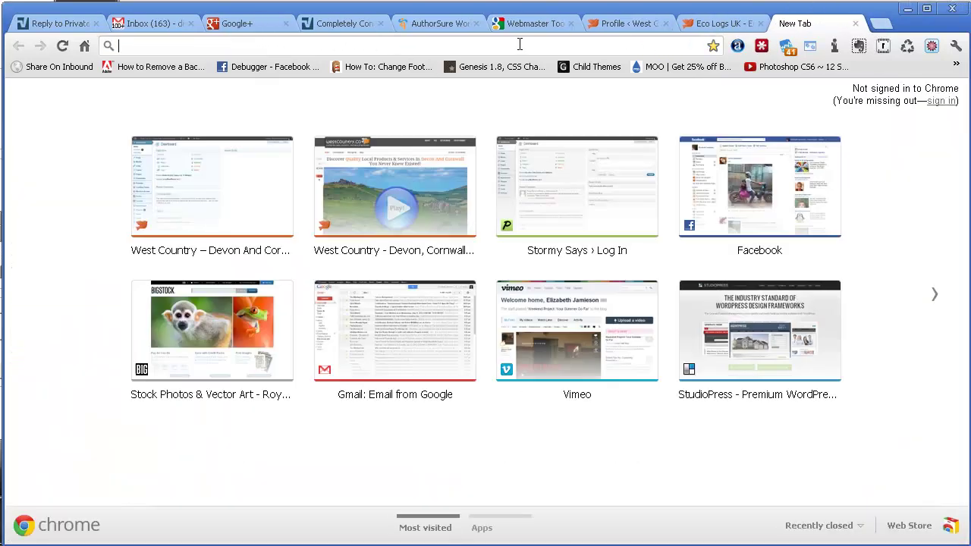
text(rich)
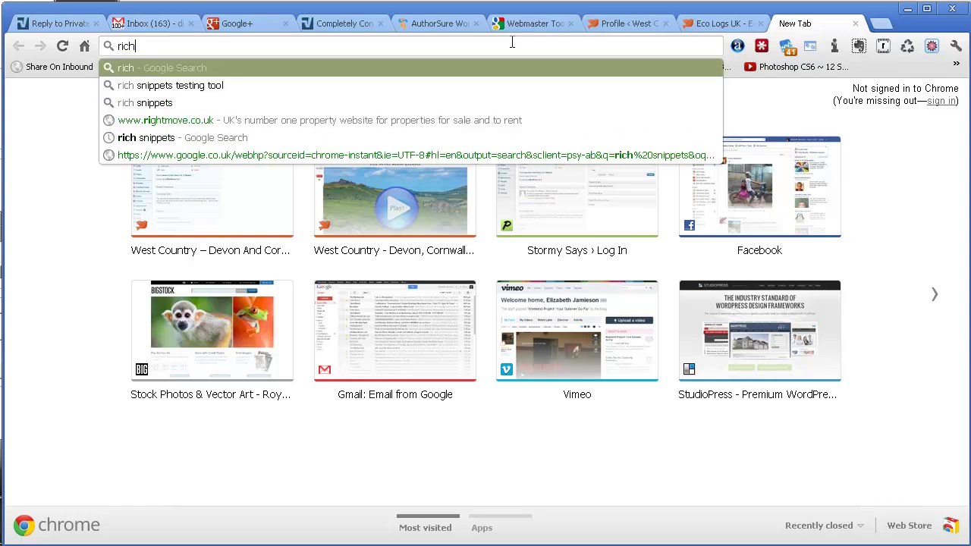
key(Return)
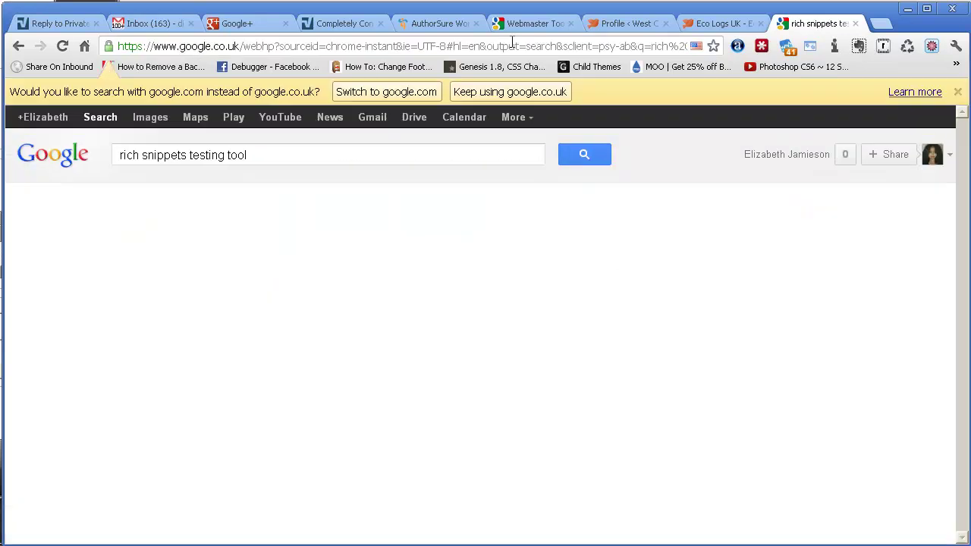
click(342, 227)
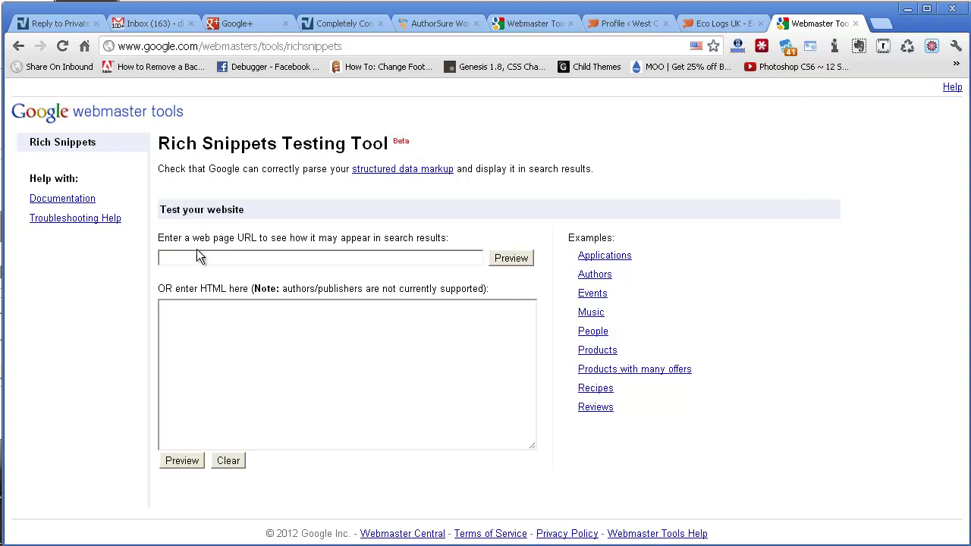
Step: Paste the Eco Logs post address into the testing tool and preview its search result
click(174, 258)
right_click(174, 258)
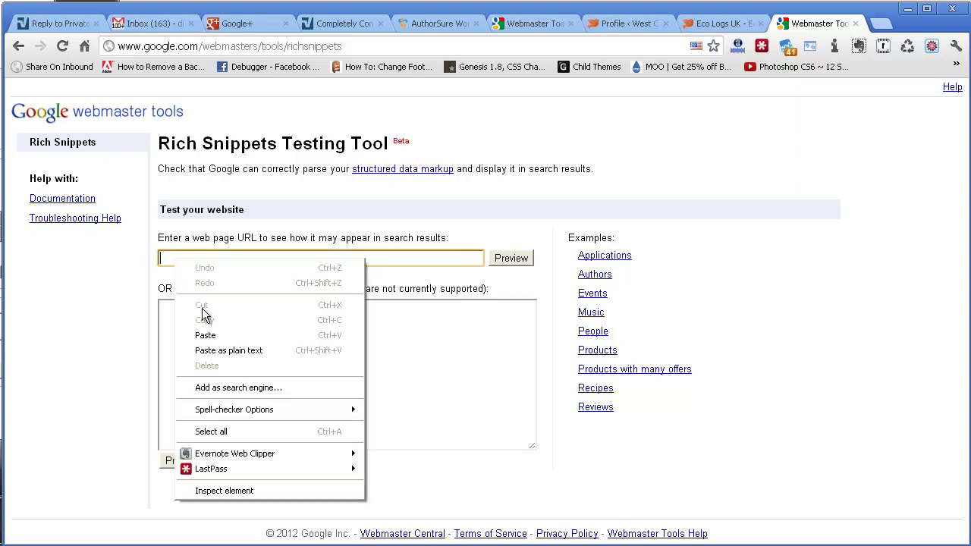
click(205, 335)
click(493, 220)
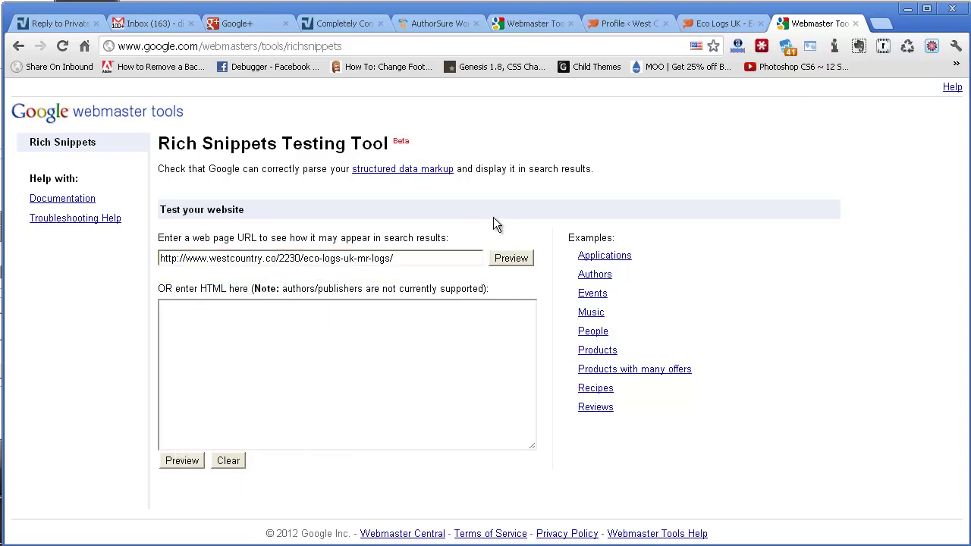
click(512, 259)
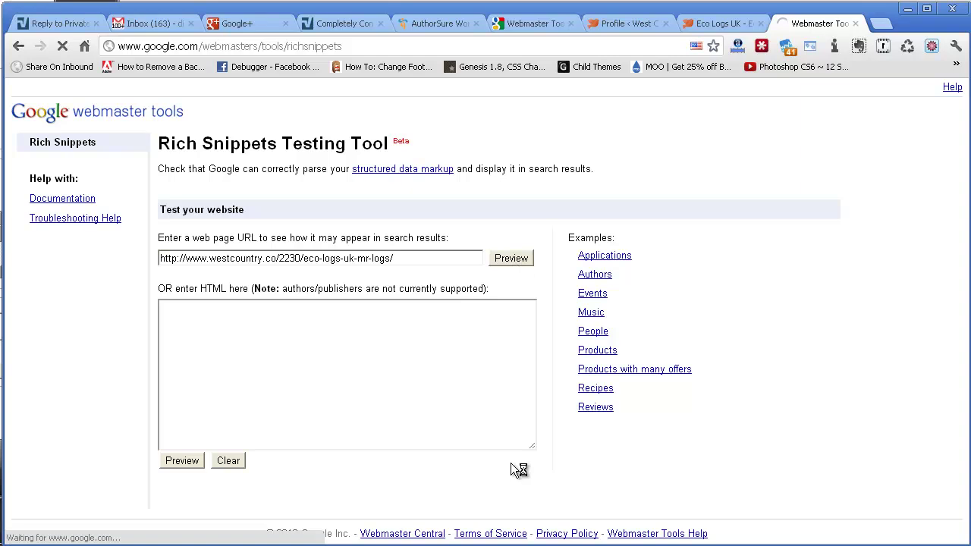
drag(960, 190, 967, 258)
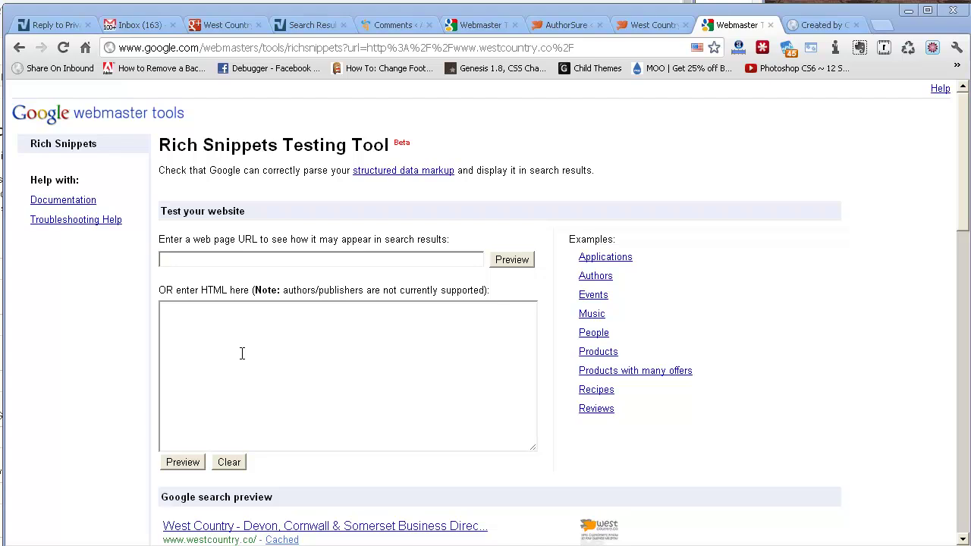
click(171, 260)
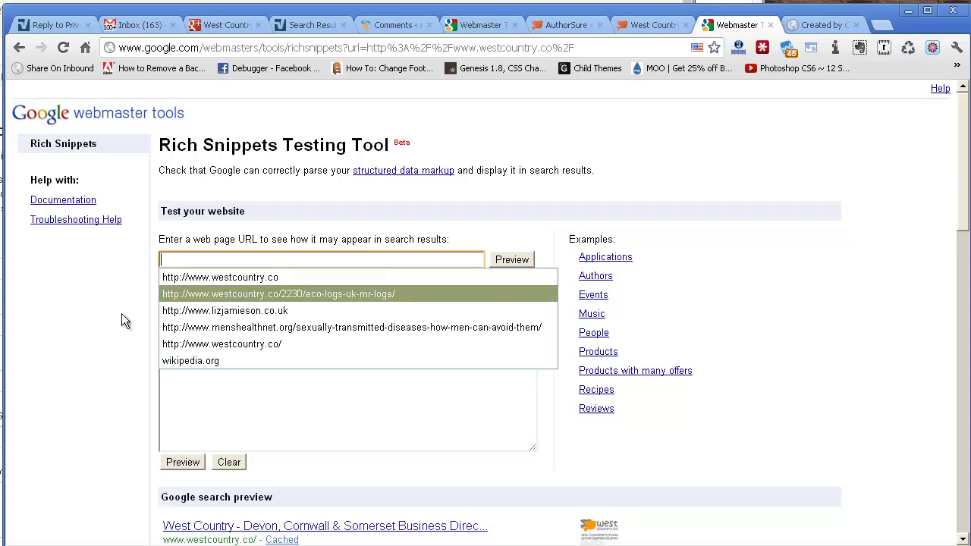
text(http://www.westcountry.co/)
click(95, 287)
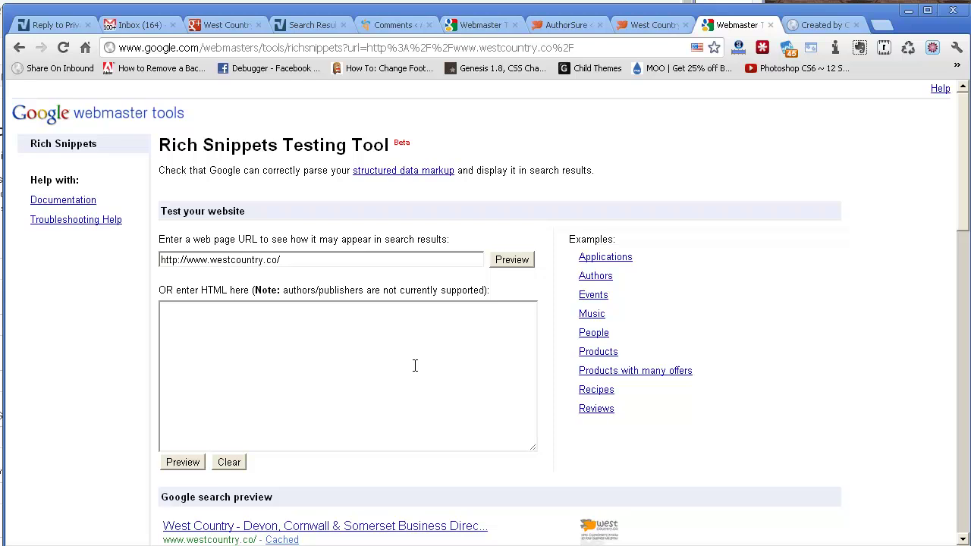
click(507, 262)
drag(956, 157, 961, 203)
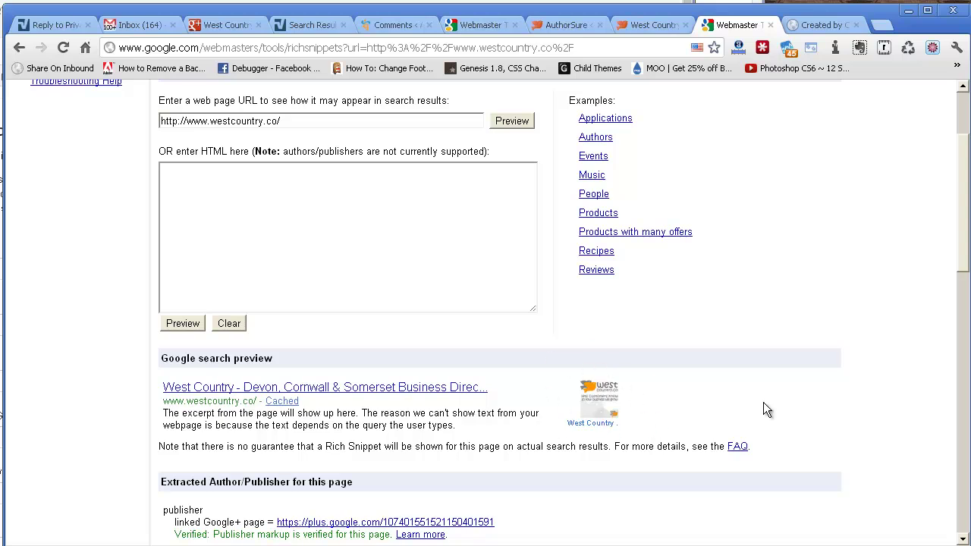
scroll(485, 311, down, 1)
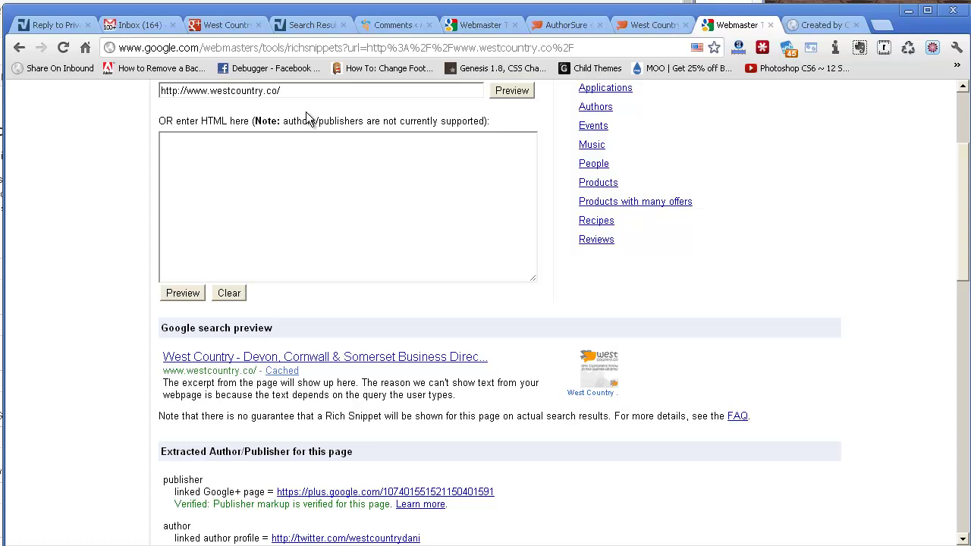
key(ctrl+3)
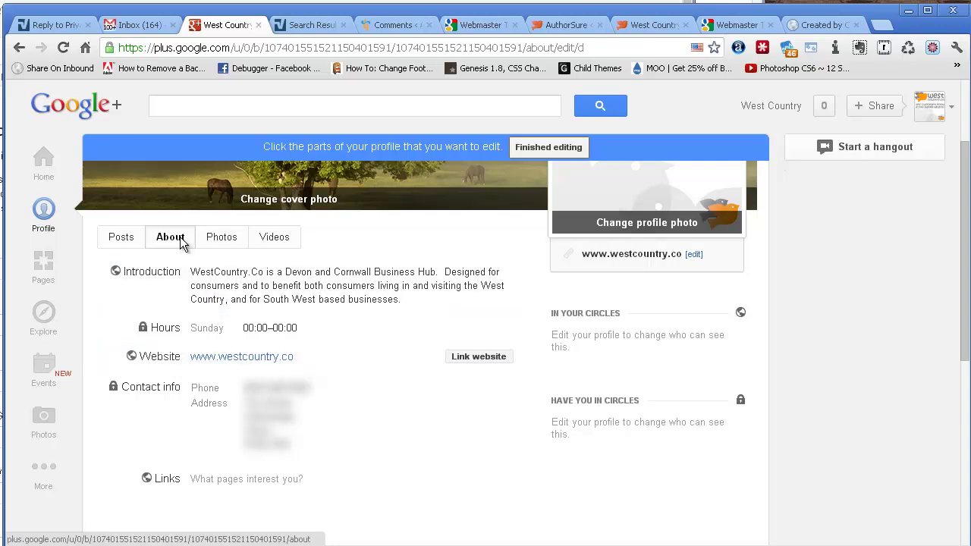
Step: Link westcountry.co to the Google+ page and pass the website test
click(478, 356)
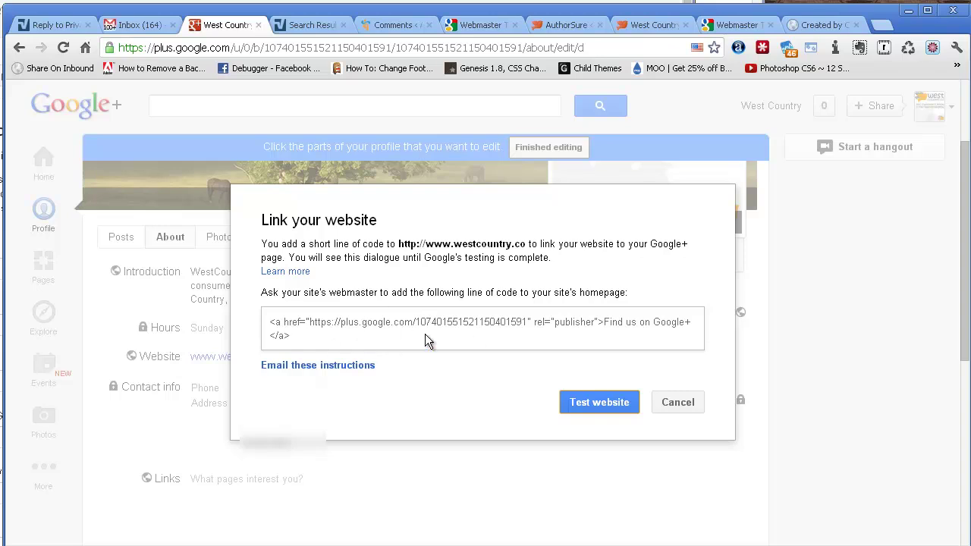
click(604, 402)
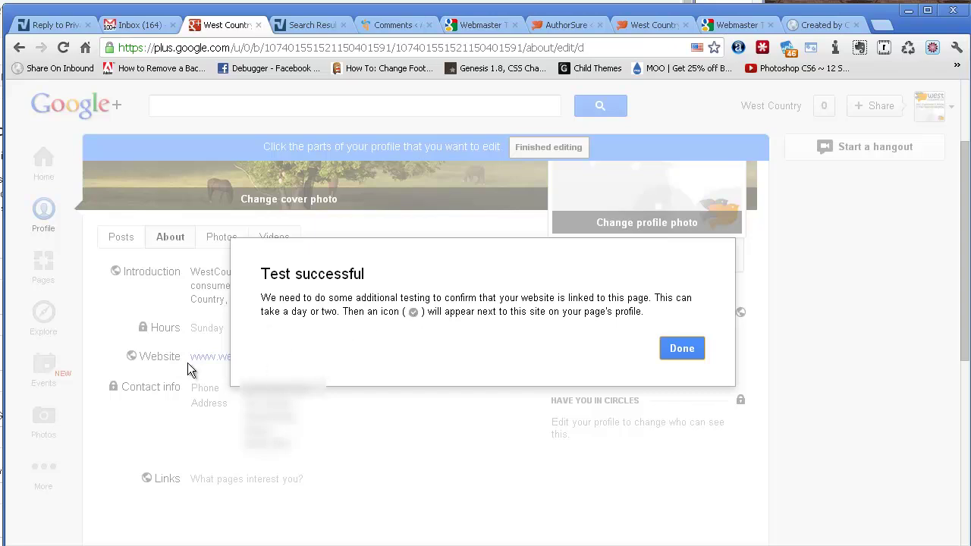
click(679, 353)
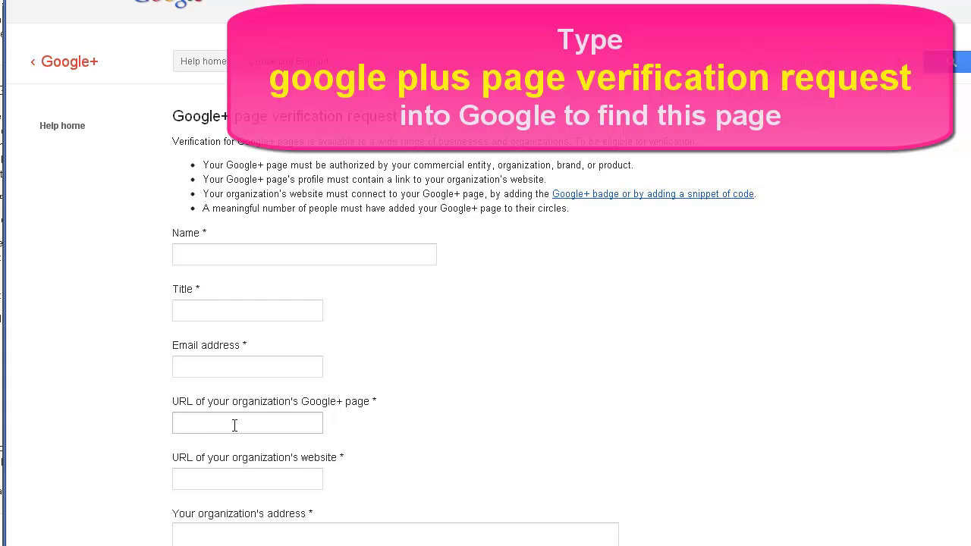
scroll(485, 303, down, 3)
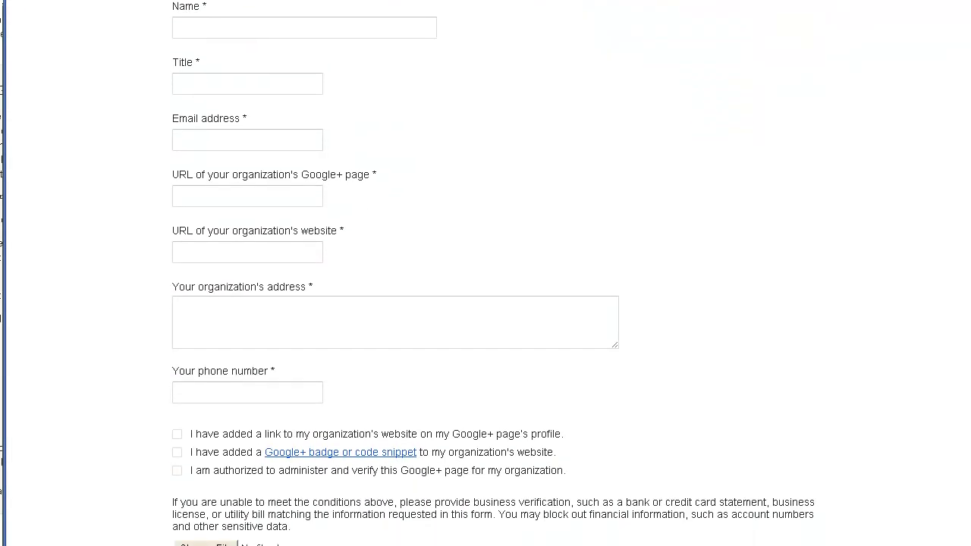
scroll(485, 304, down, 2)
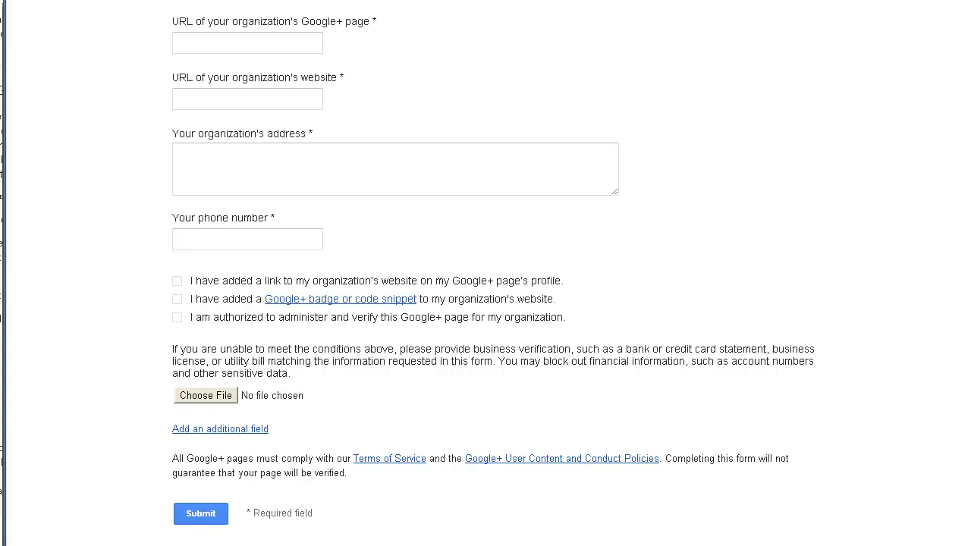
drag(497, 101, 397, 545)
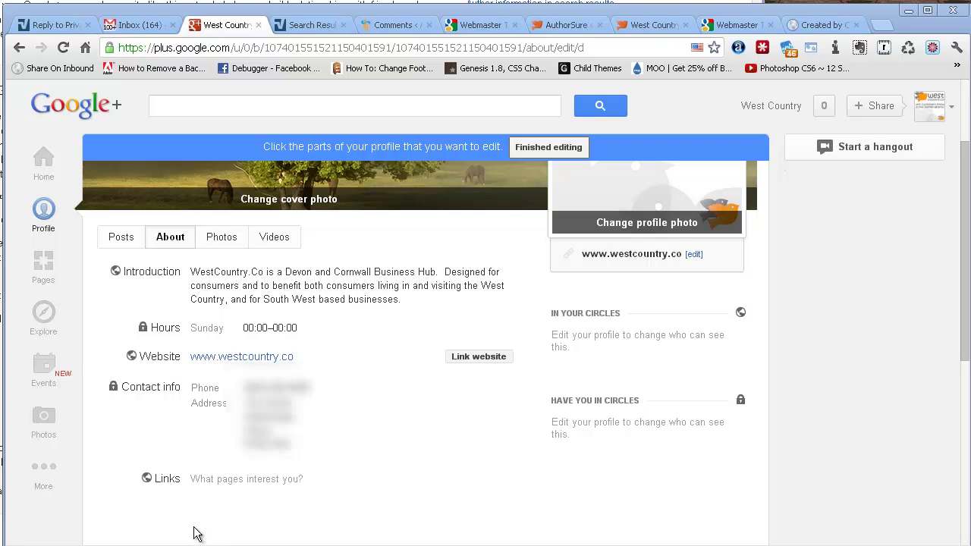